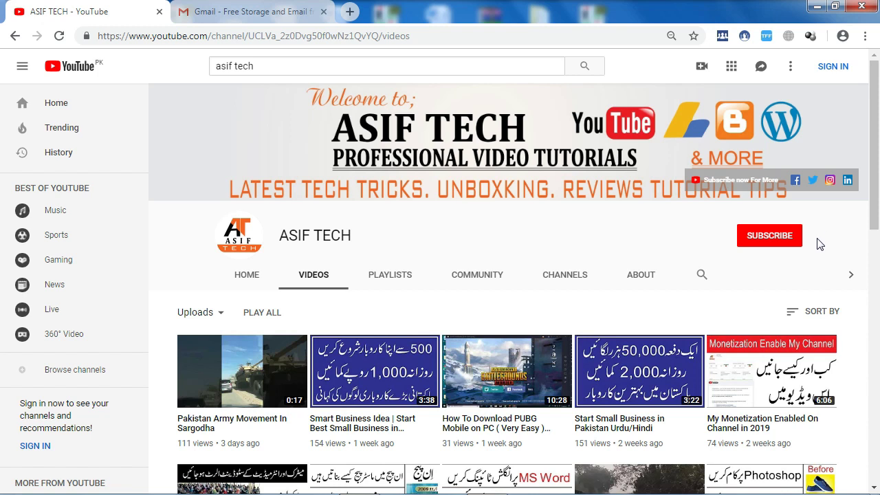
Switch from the YouTube ASIF TECH channel page to the Gmail about page tab.
{"action": "left_click", "coordinate": [258, 12]}
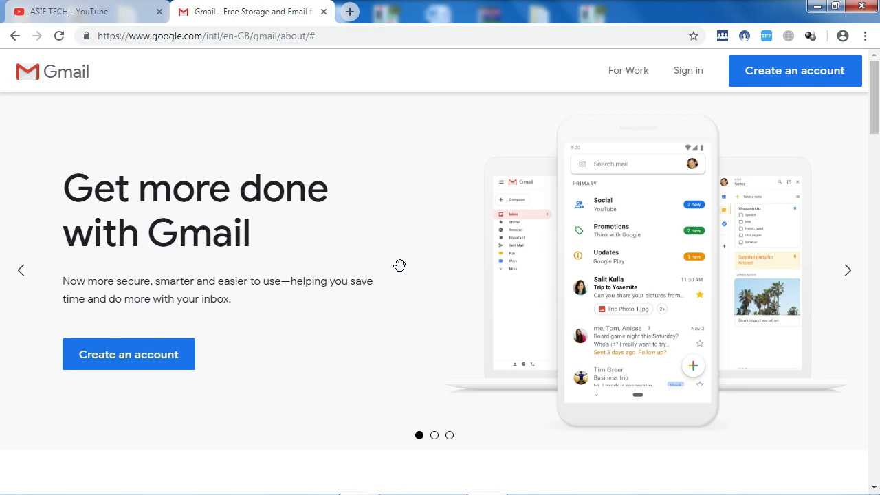
Choose 'Create an account' on the Gmail about page to open the Google sign-up form.
{"action": "left_click", "coordinate": [149, 361]}
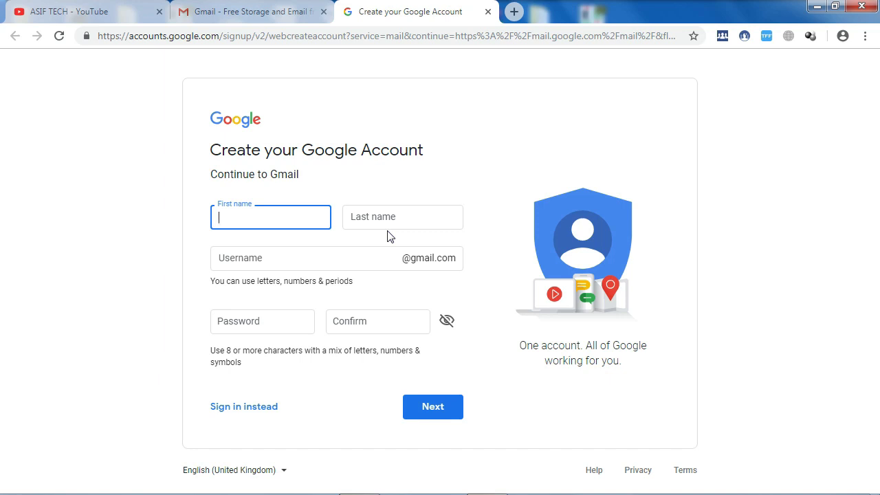
Enter the account holder's first and last name in the sign-up form.
{"action": "type", "text": "as"}
{"action": "key", "text": "BackSpace"}
{"action": "key", "text": "BackSpace"}
{"action": "type", "text": "Asif"}
{"action": "key", "text": "Tab"}
{"action": "type", "text": "Gamer"}
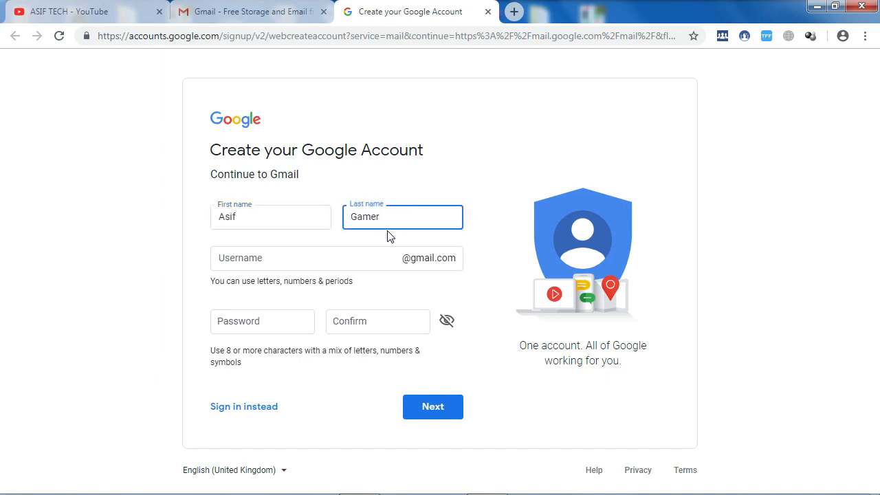
Fill in the chosen new Gmail username.
{"action": "left_click", "coordinate": [278, 259]}
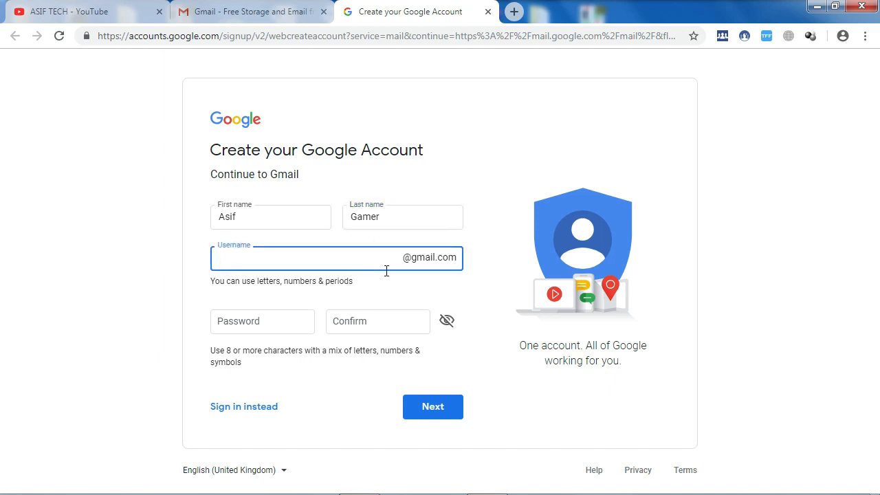
Type the account password, confirm it, and submit the form.
{"action": "left_click", "coordinate": [269, 325]}
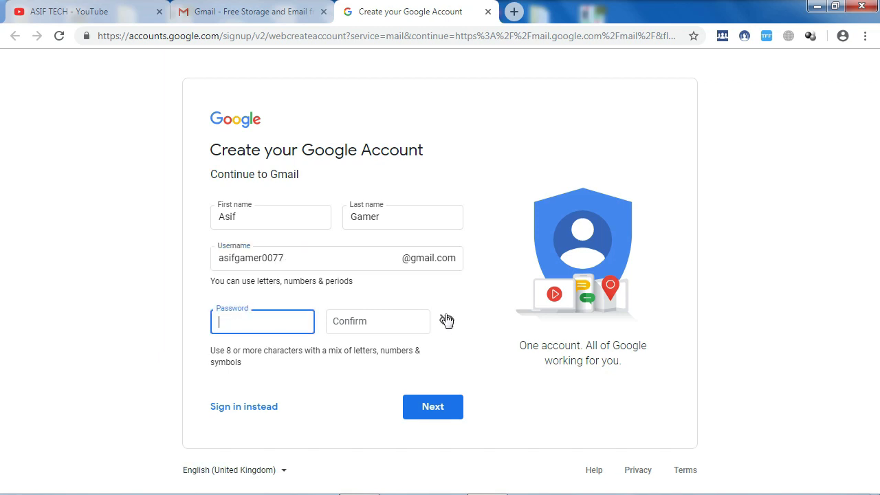
{"action": "key", "text": "Tab"}
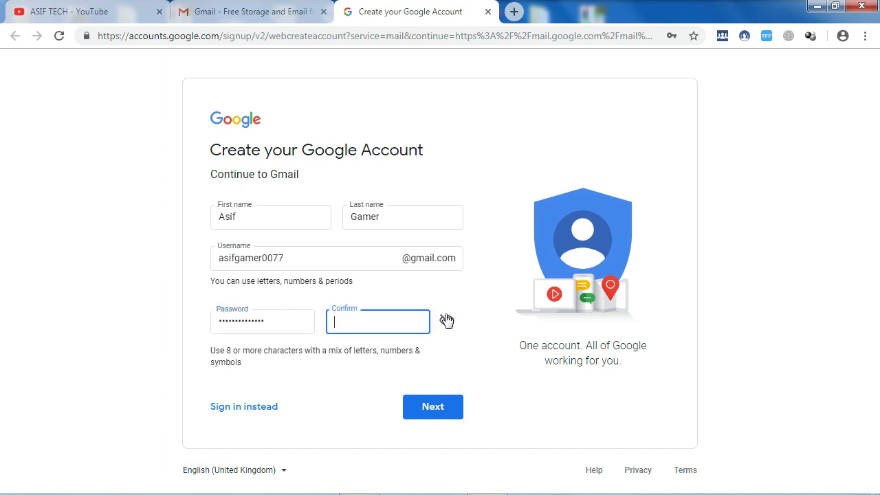
{"action": "left_click", "coordinate": [413, 406]}
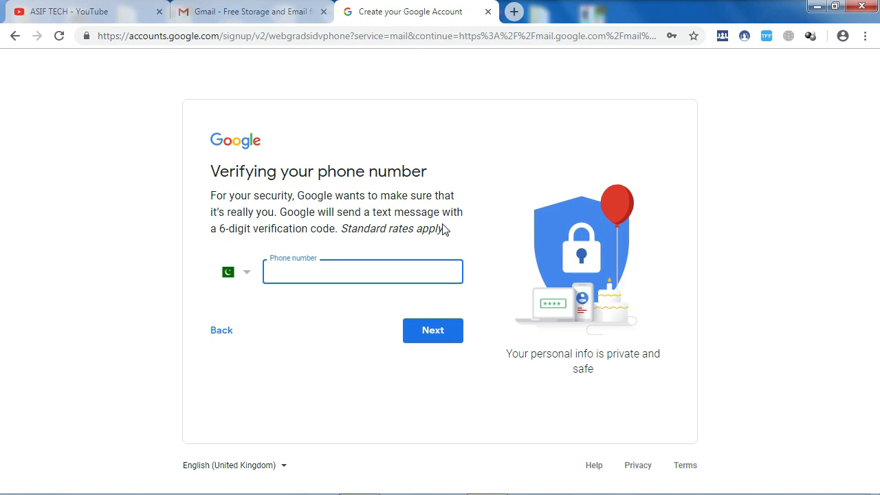
Enter the mobile phone number, then verify it with the six-digit code received by text.
{"action": "type", "text": "003"}
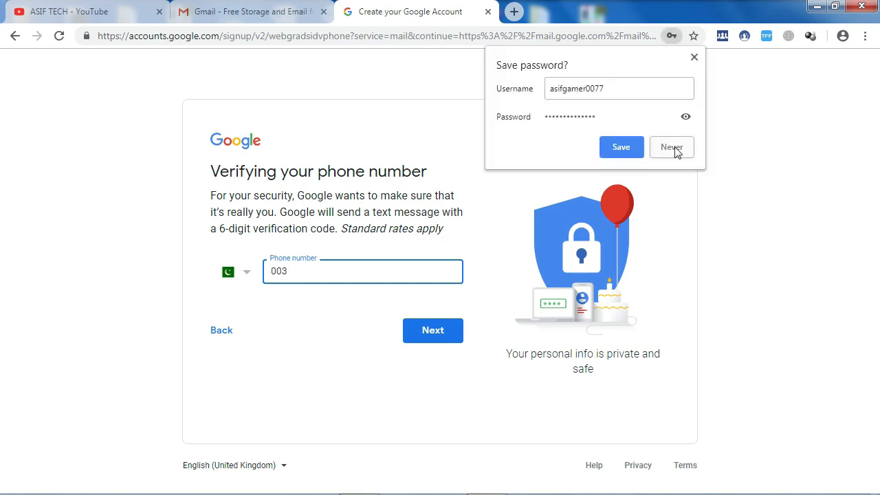
{"action": "double_click", "coordinate": [302, 271]}
{"action": "key", "text": "BackSpace"}
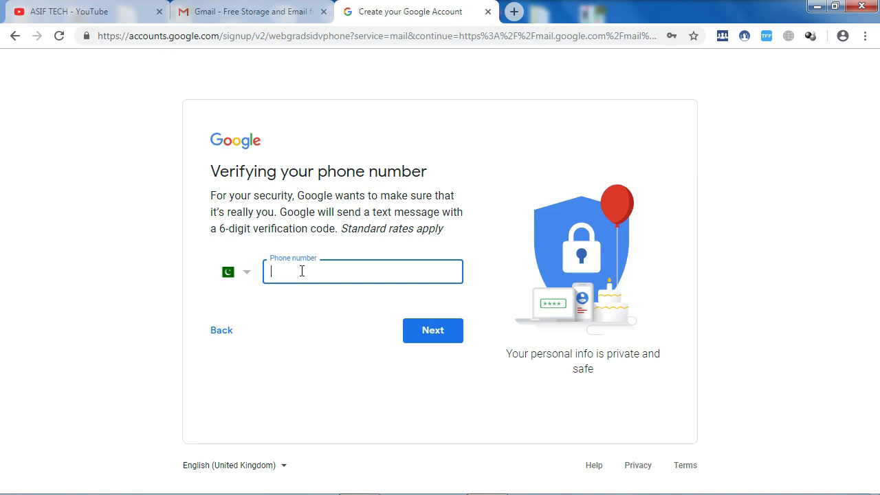
{"action": "left_click", "coordinate": [442, 336]}
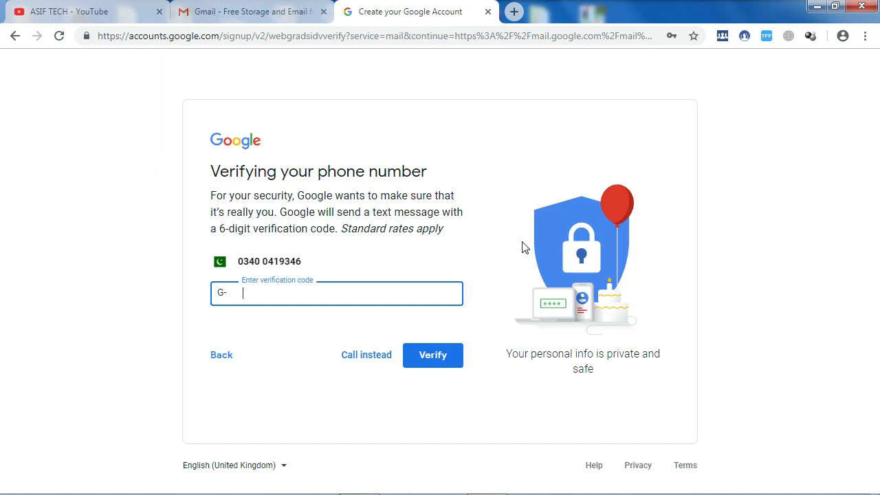
{"action": "left_click", "coordinate": [444, 359]}
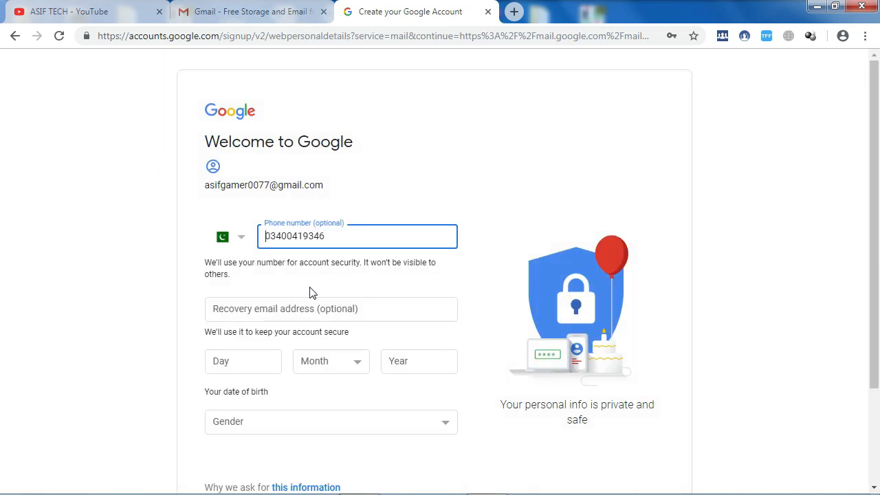
{"action": "scroll", "coordinate": [309, 292], "scroll_direction": "down", "scroll_amount": 1}
{"action": "left_click", "coordinate": [280, 239]}
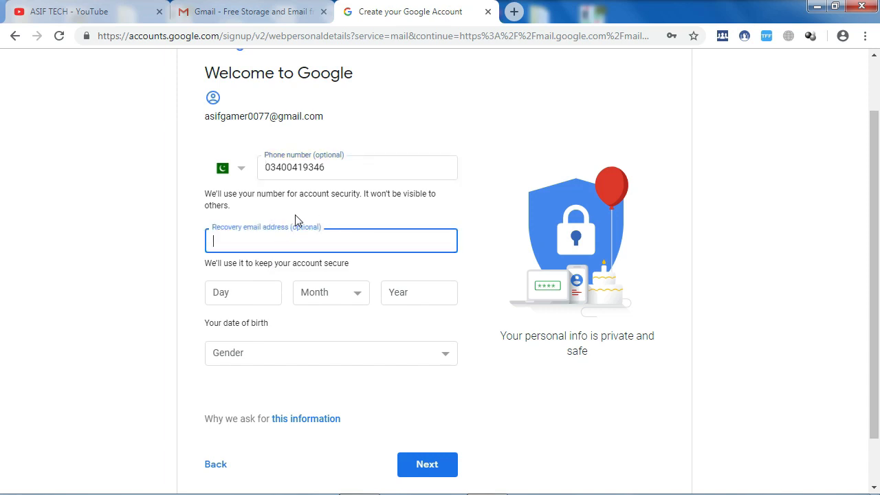
{"action": "left_click", "coordinate": [273, 289]}
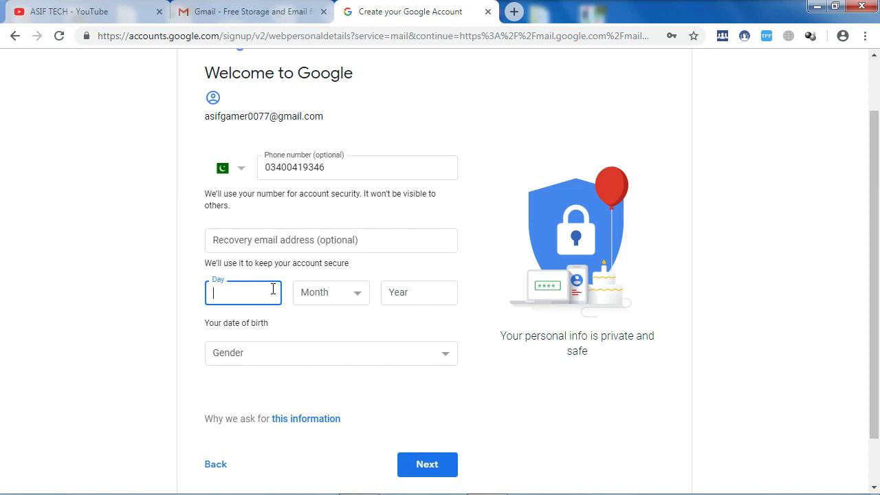
{"action": "type", "text": "26"}
{"action": "key", "text": "Tab"}
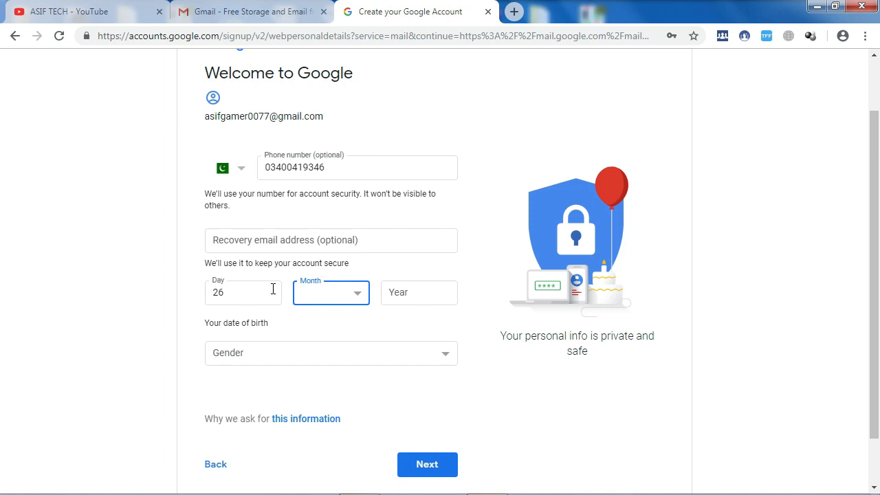
{"action": "key", "text": "Tab"}
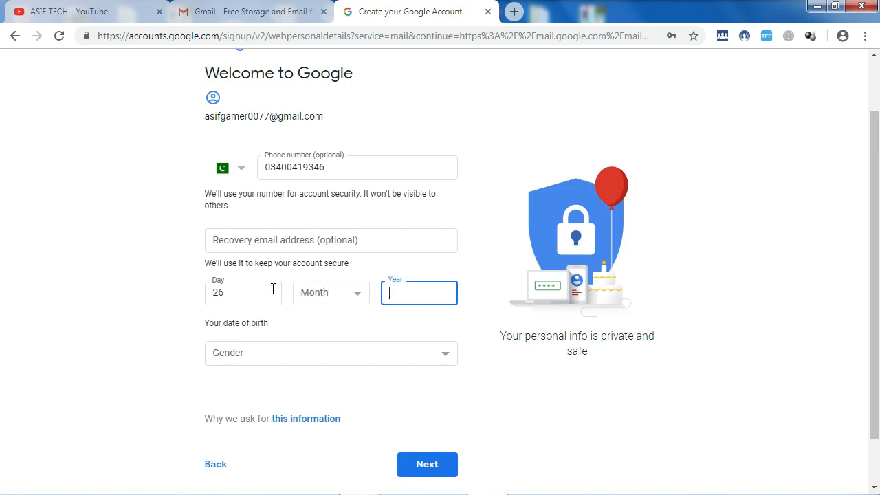
{"action": "left_click", "coordinate": [357, 294]}
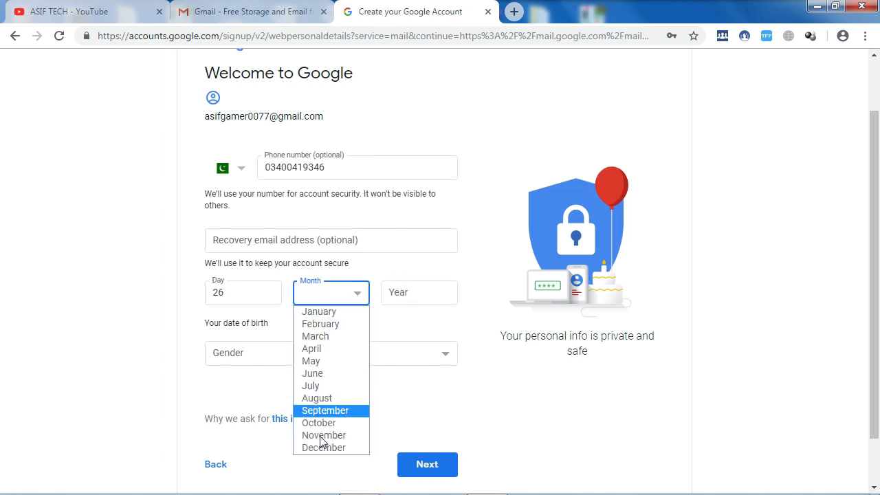
{"action": "left_click", "coordinate": [323, 448]}
{"action": "key", "text": "Tab"}
{"action": "type", "text": "1992"}
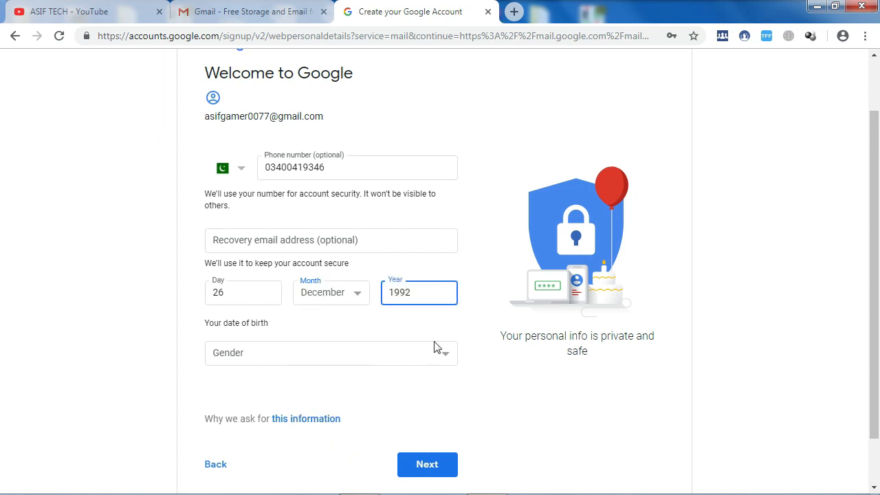
Choose Male as the gender and submit the personal details.
{"action": "left_click", "coordinate": [305, 357]}
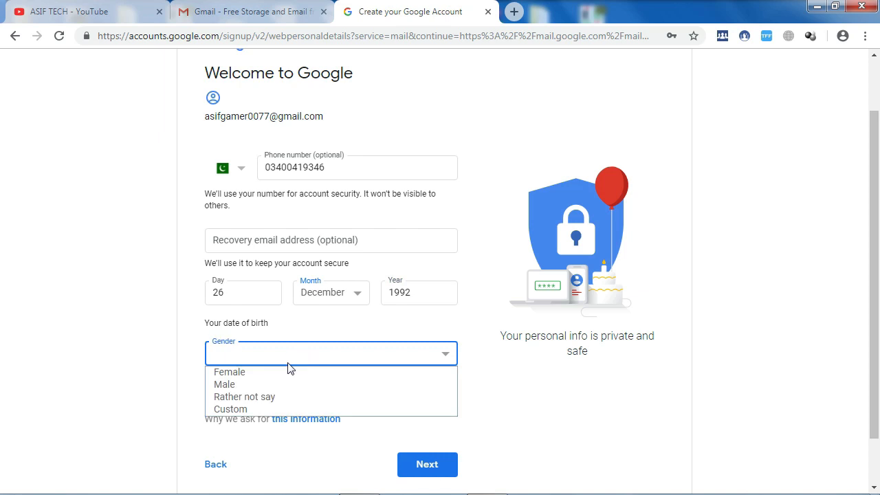
{"action": "left_click", "coordinate": [275, 385]}
{"action": "scroll", "coordinate": [300, 365], "scroll_direction": "down", "scroll_amount": 1}
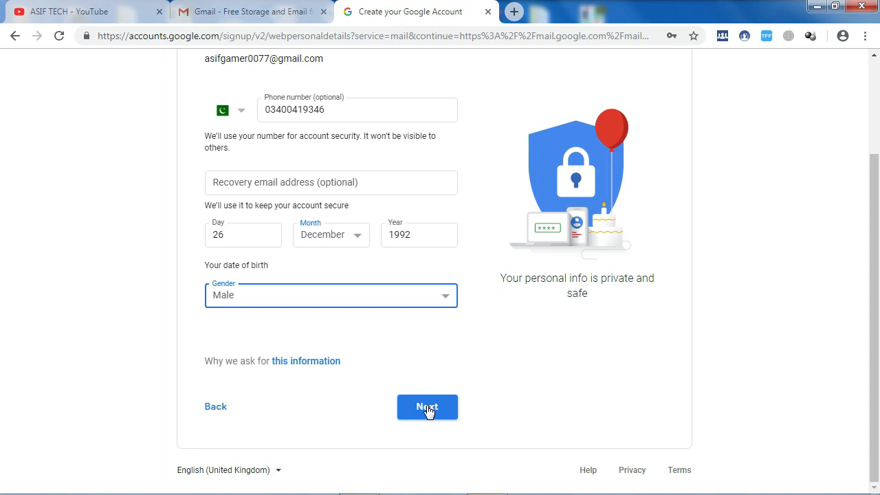
{"action": "left_click", "coordinate": [427, 407]}
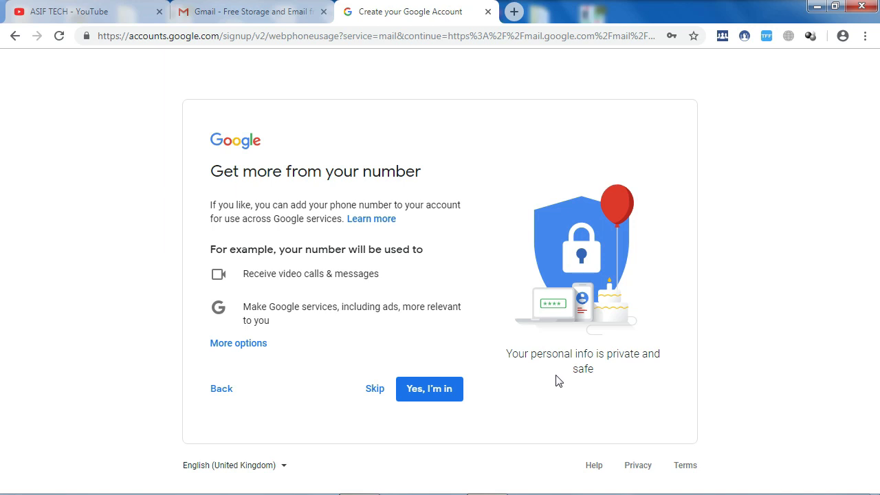
Allow the phone number across Google services and agree to the Privacy and Terms.
{"action": "left_click", "coordinate": [444, 396]}
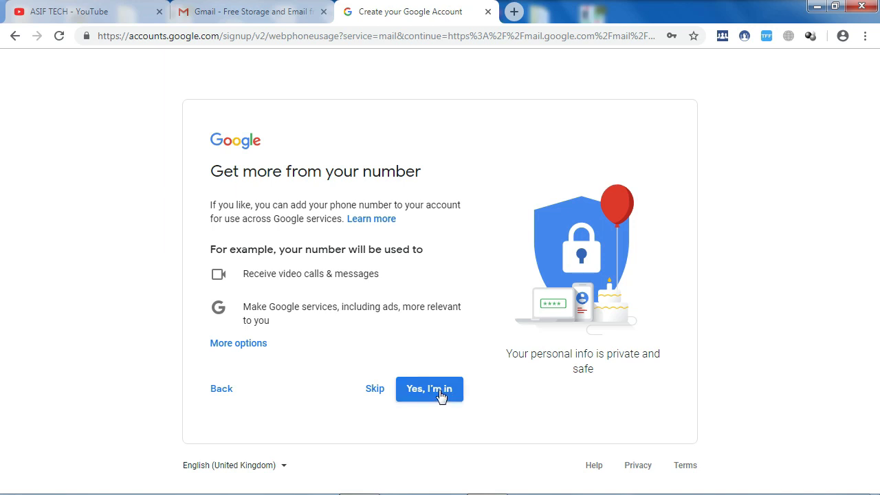
{"action": "scroll", "coordinate": [428, 334], "scroll_direction": "down", "scroll_amount": 5}
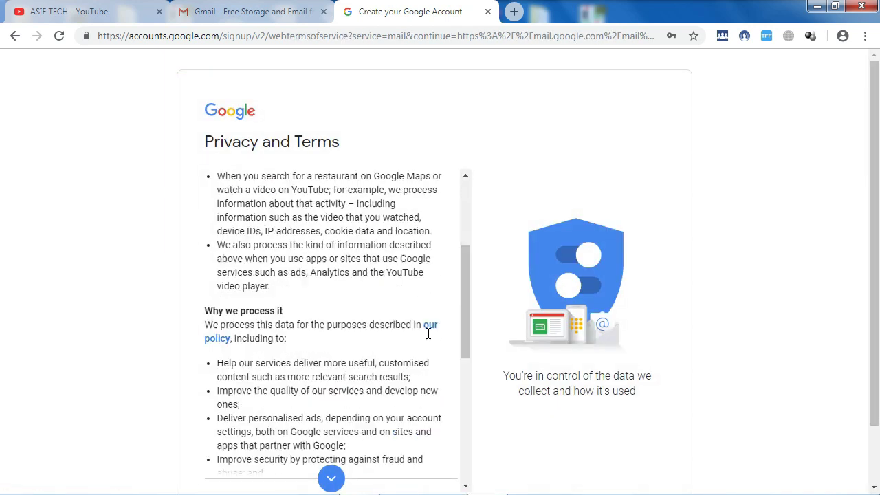
{"action": "scroll", "coordinate": [365, 371], "scroll_direction": "down", "scroll_amount": 5}
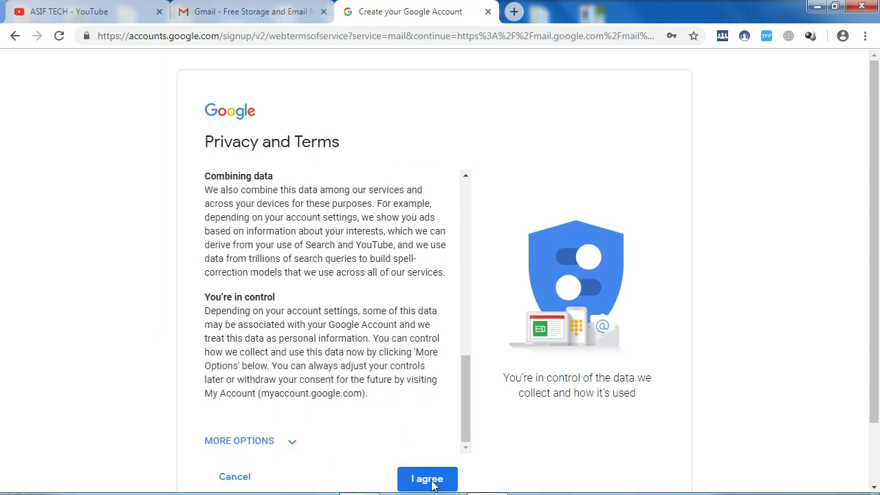
{"action": "left_click", "coordinate": [427, 481]}
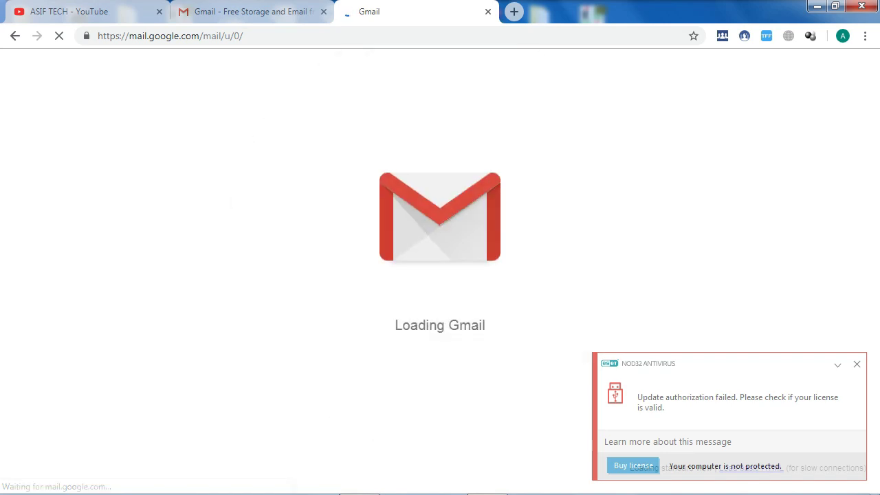
Dismiss the ESET popup, Gmail welcome dialog and view prompt, then open the profile menu.
{"action": "left_click", "coordinate": [856, 364]}
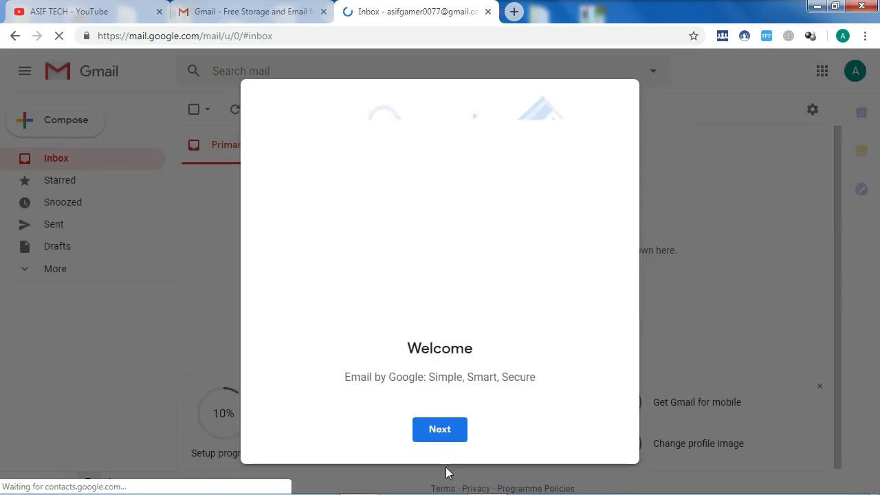
{"action": "left_click", "coordinate": [442, 434]}
{"action": "left_click", "coordinate": [441, 432]}
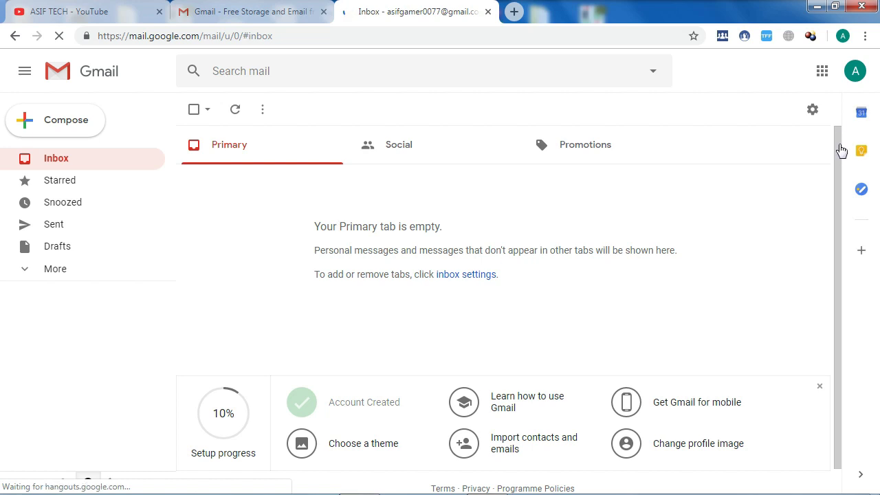
{"action": "left_click", "coordinate": [857, 77]}
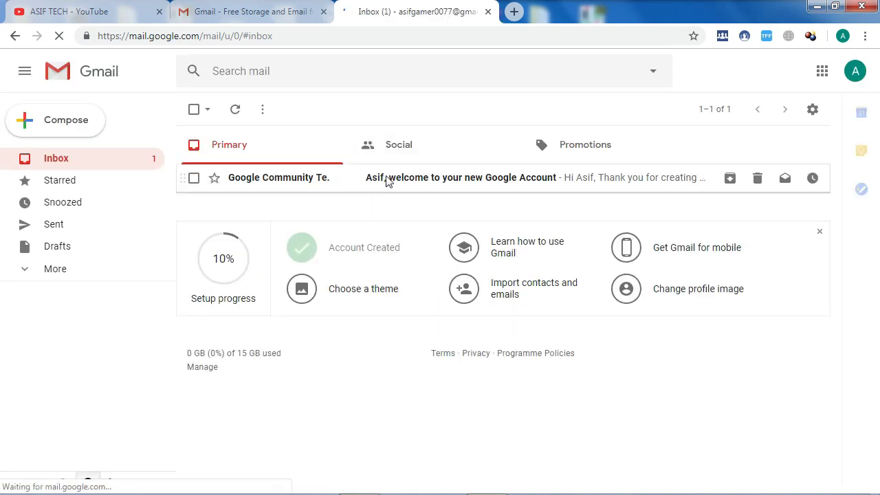
Open the Google Community Team welcome email and scroll through its full body.
{"action": "left_click", "coordinate": [454, 183]}
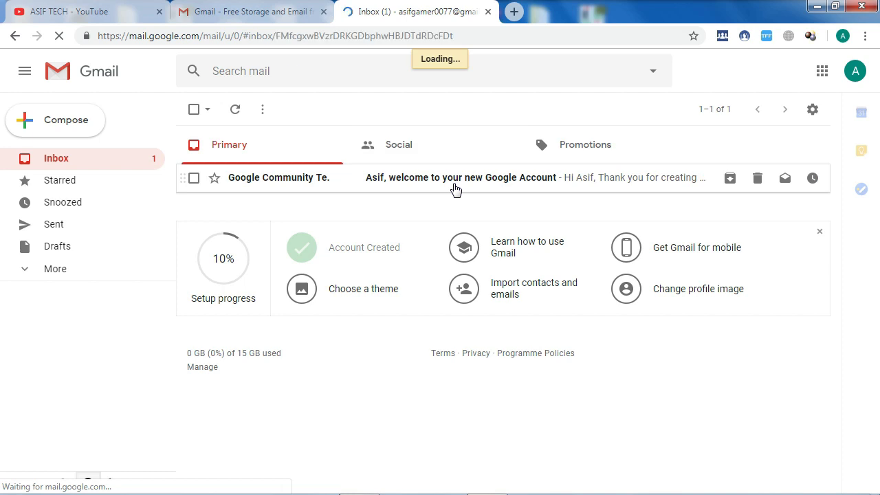
{"action": "scroll", "coordinate": [486, 307], "scroll_direction": "down", "scroll_amount": 7}
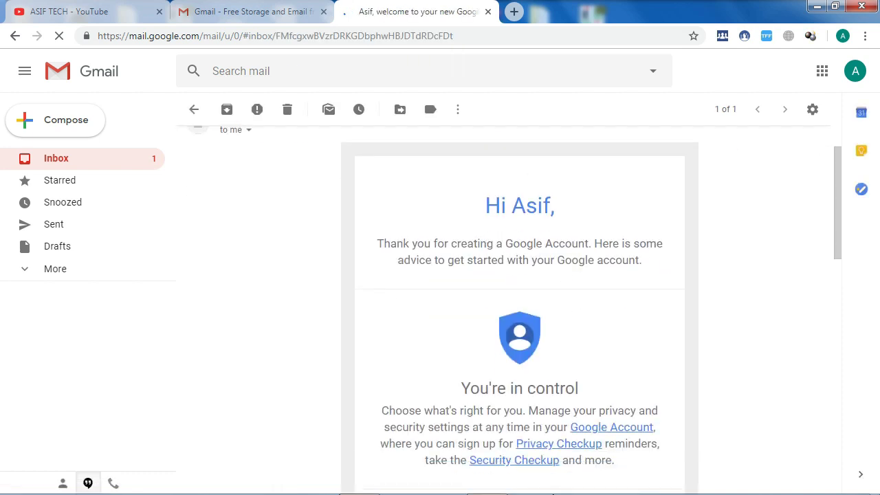
{"action": "scroll", "coordinate": [565, 400], "scroll_direction": "down", "scroll_amount": 6}
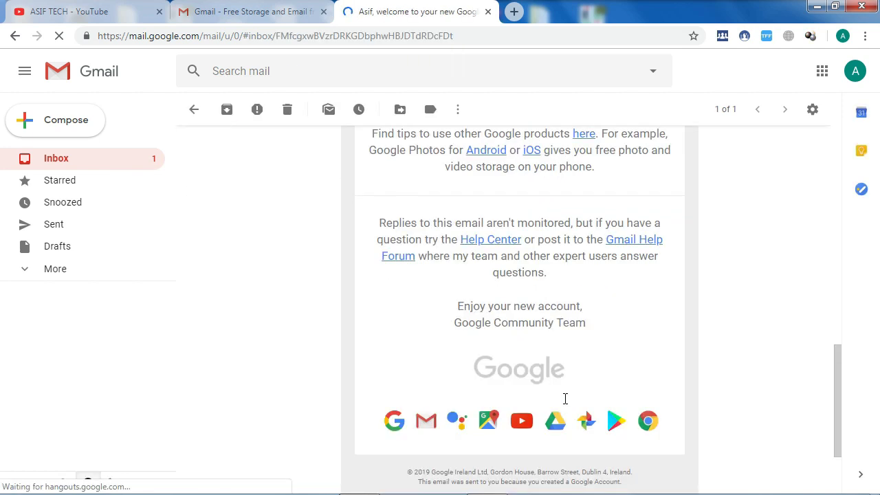
{"action": "scroll", "coordinate": [506, 394], "scroll_direction": "up", "scroll_amount": 12}
{"action": "scroll", "coordinate": [506, 394], "scroll_direction": "up", "scroll_amount": 2}
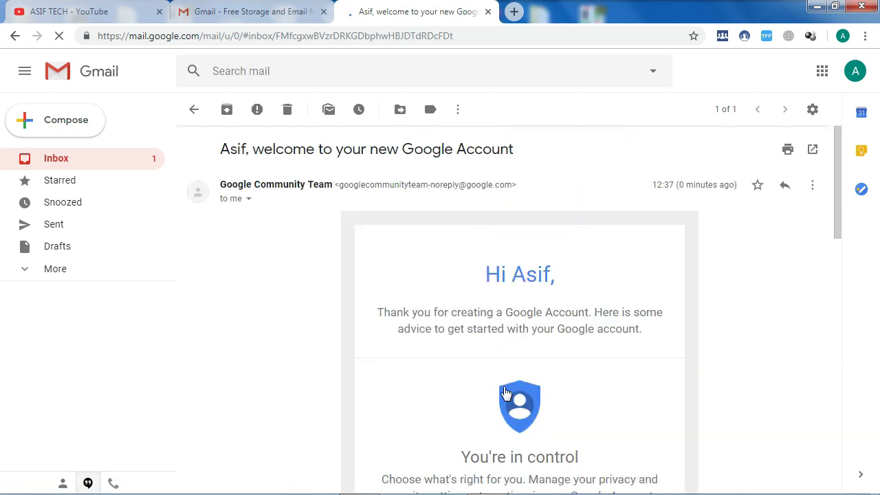